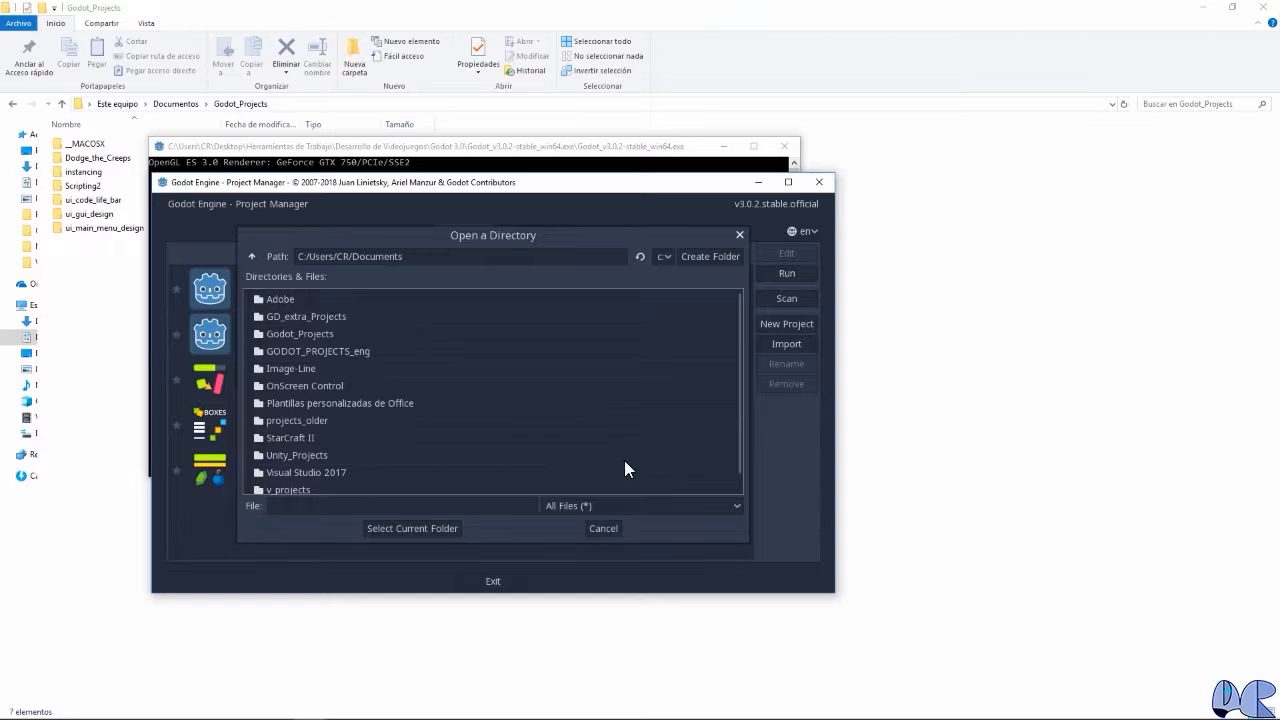
- Create a new project named HelloWorld in its own folder inside Documents/Godot_Projects and open it for editing
left_click(312, 334)
left_click(398, 528)
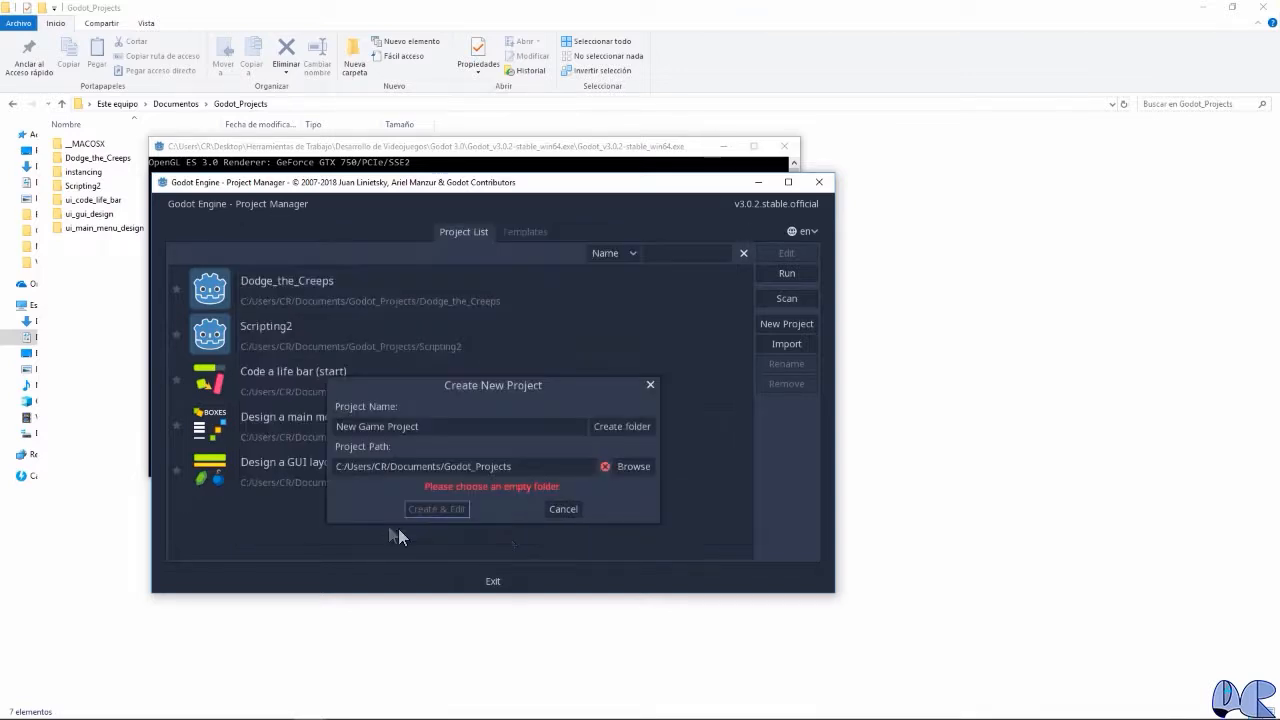
double_click(463, 432)
key("BackSpace")
type("HelloWorld")
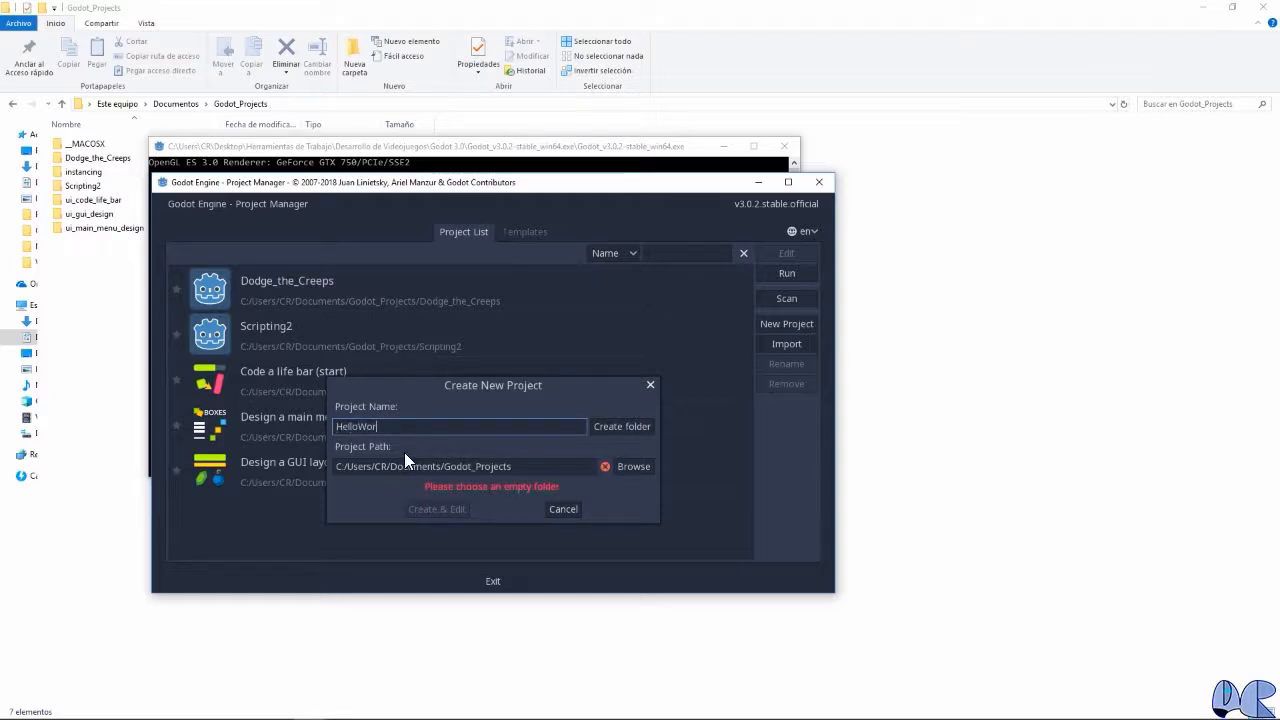
left_click(606, 430)
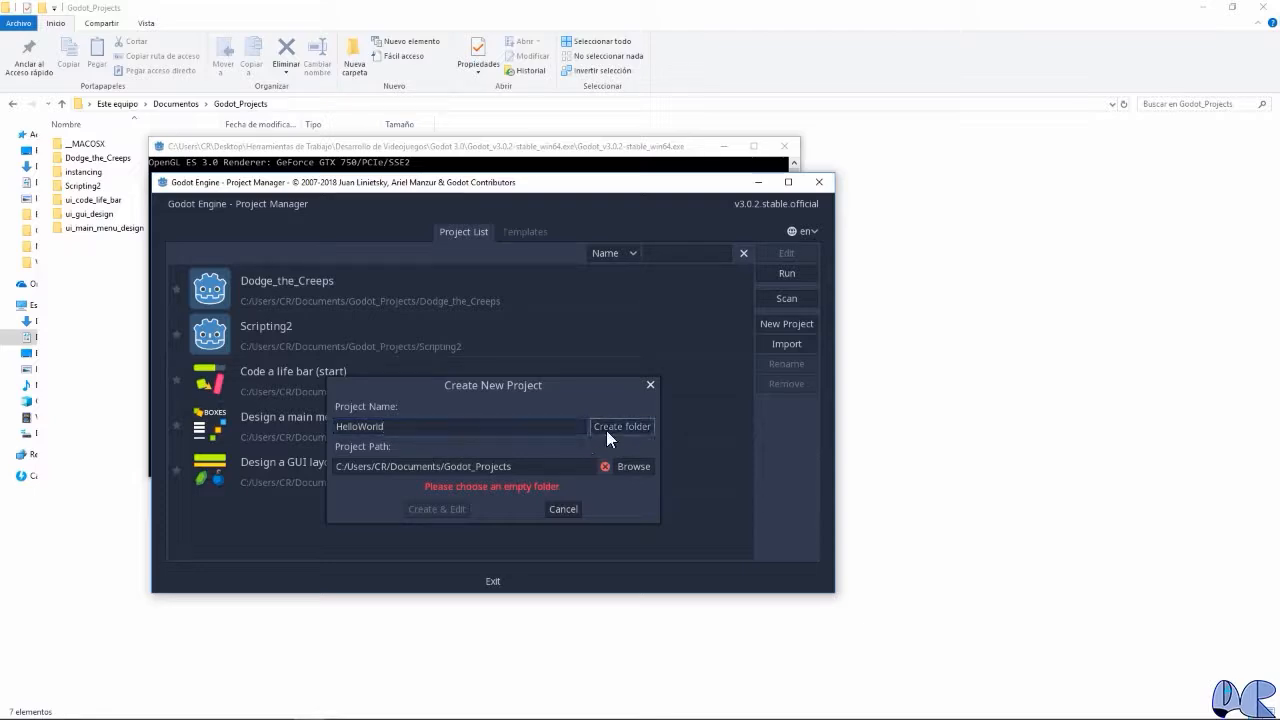
left_click(437, 509)
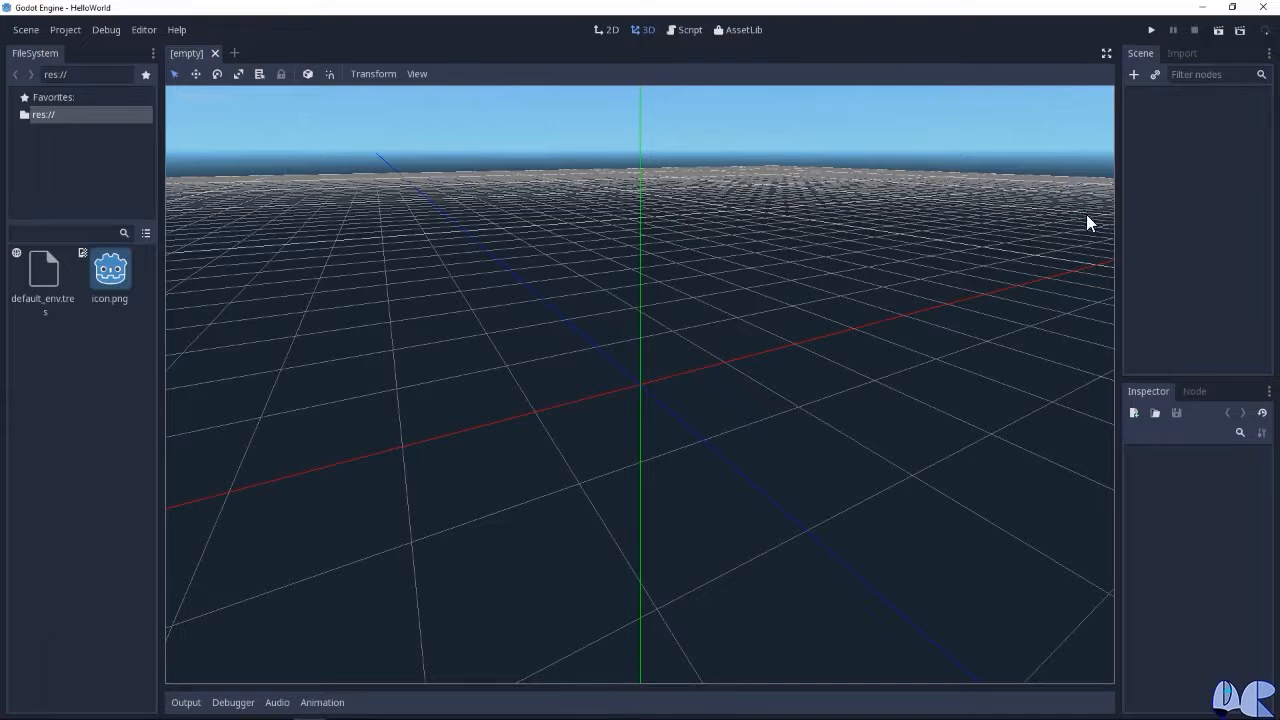
- Add a Label node as the root of the empty scene and set its text to "HelloWorld"
left_click(1133, 75)
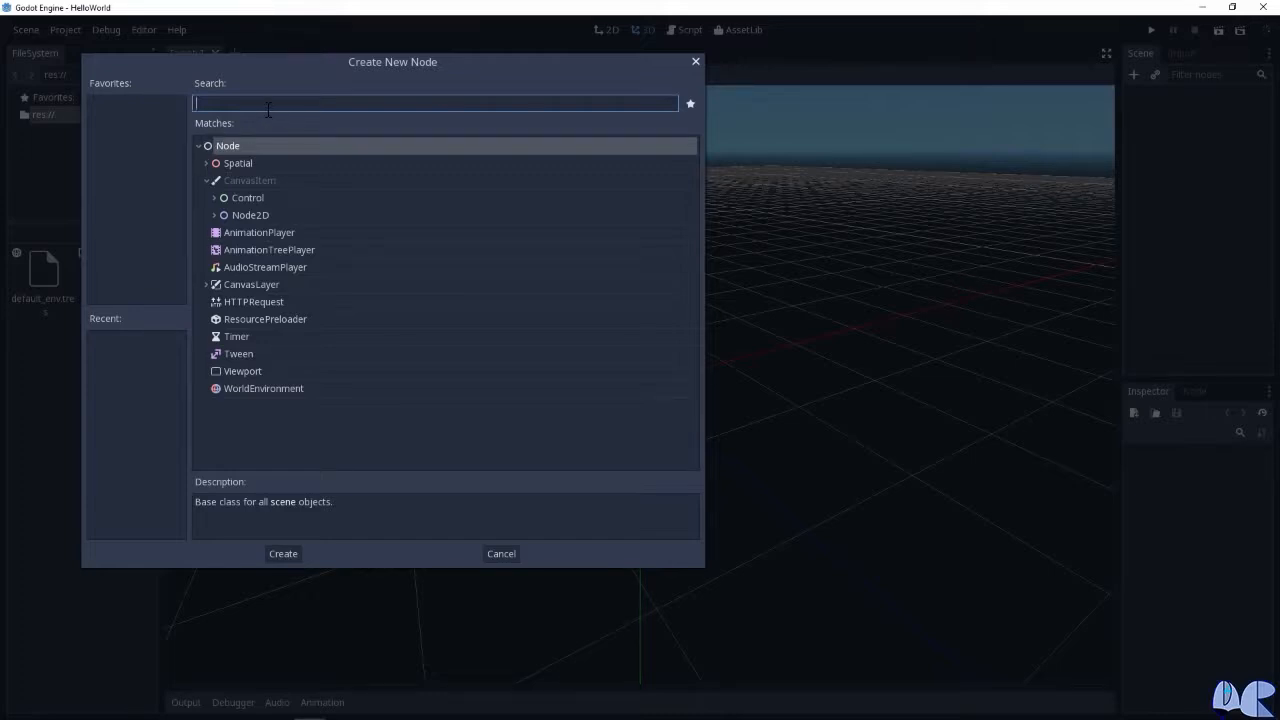
type("label")
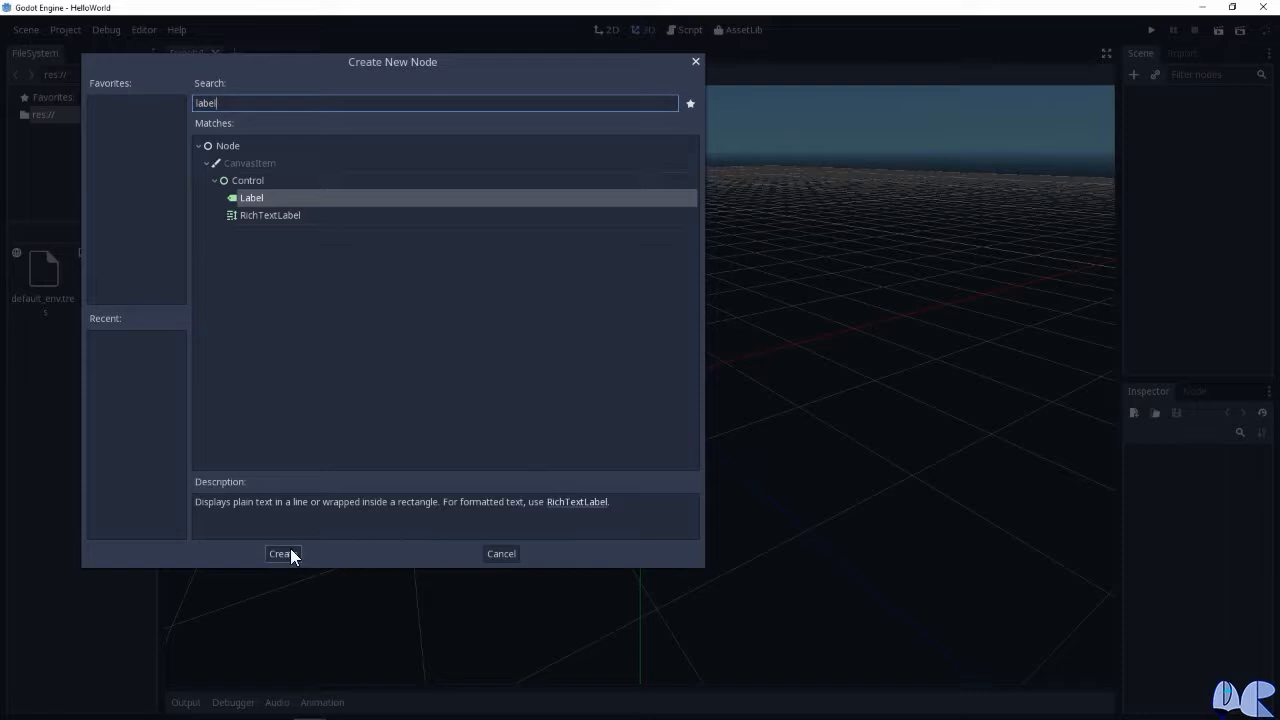
left_click(283, 553)
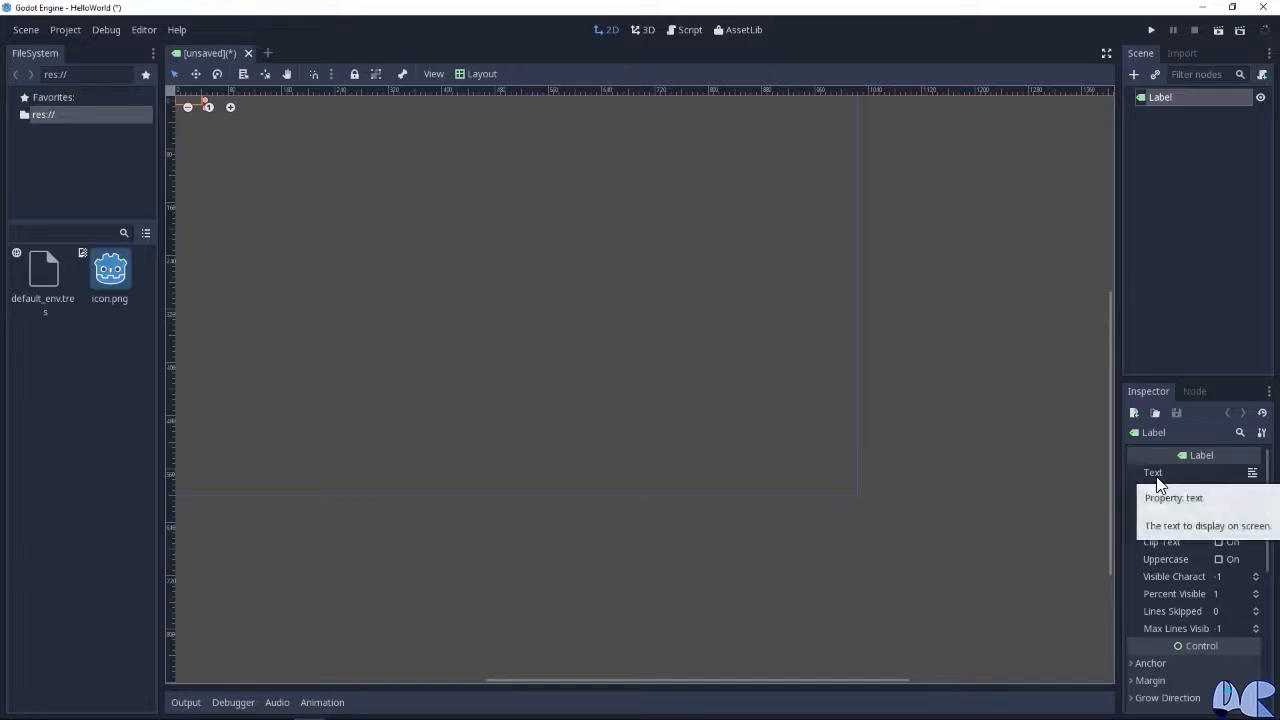
left_click(1232, 476)
type("Hello World")
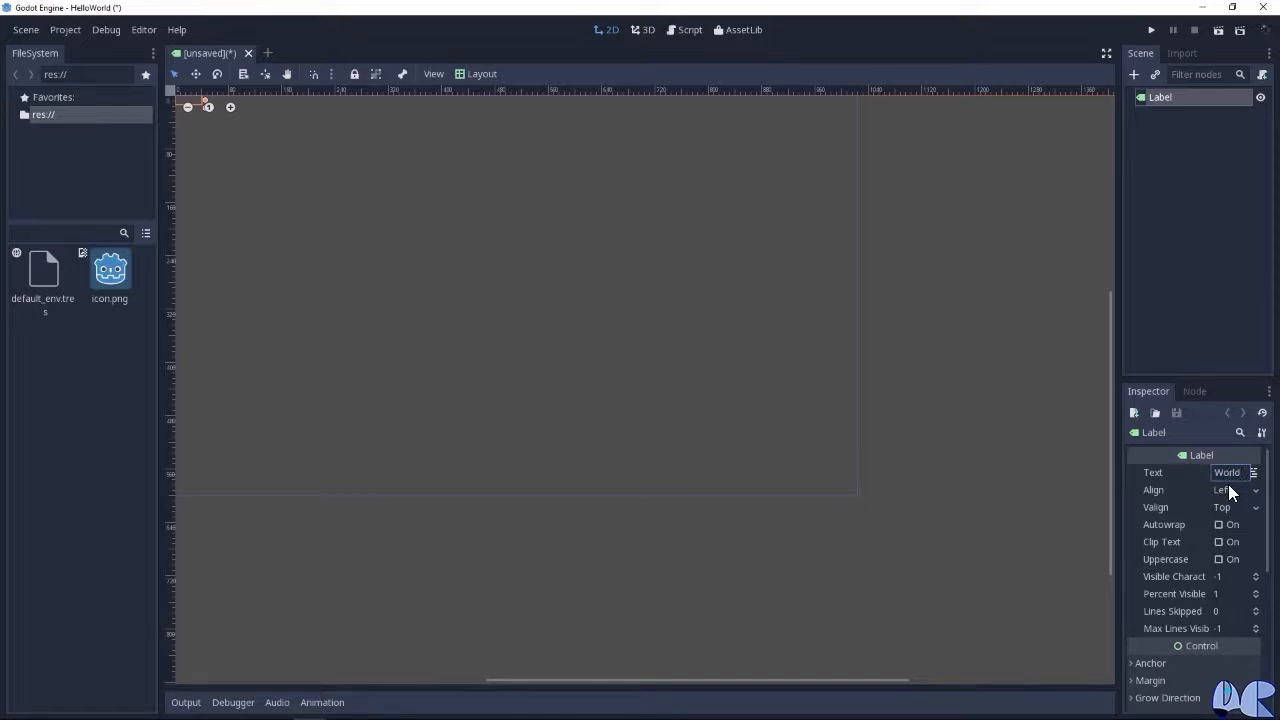
key("Return")
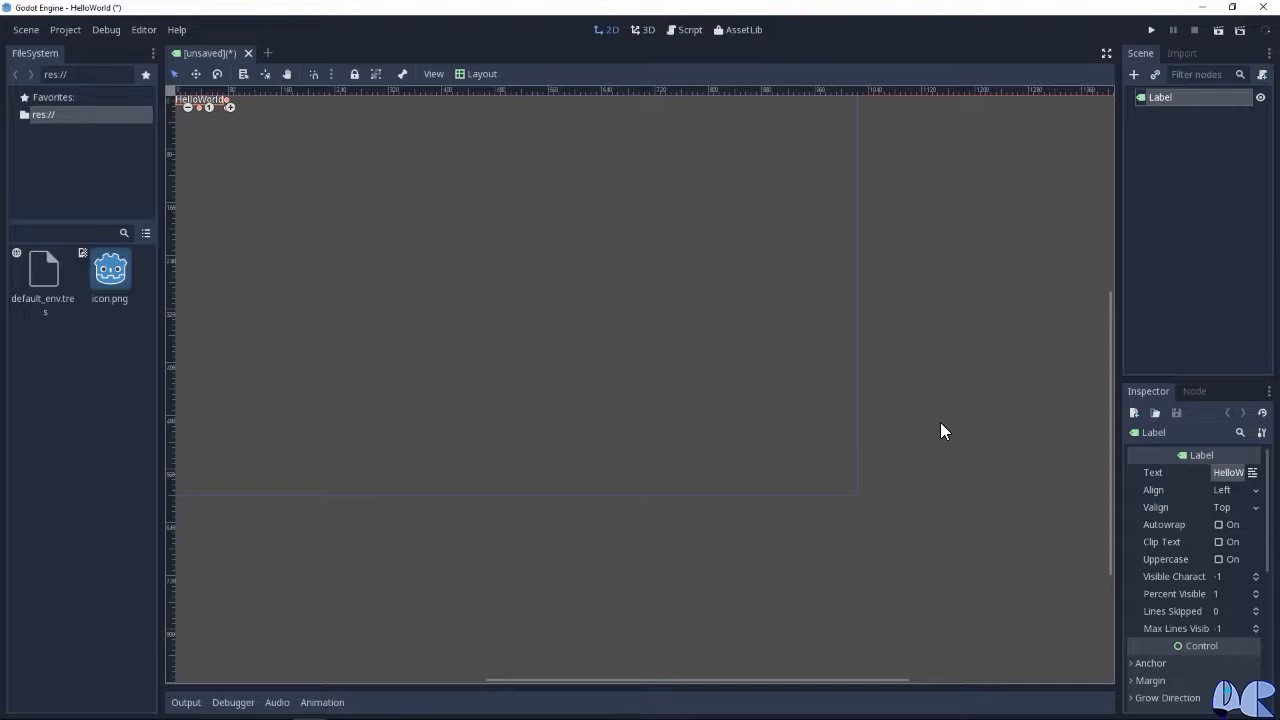
- Run the current scene, saving it as Label.tscn in a new Scenes folder, and close the game window
key("F6")
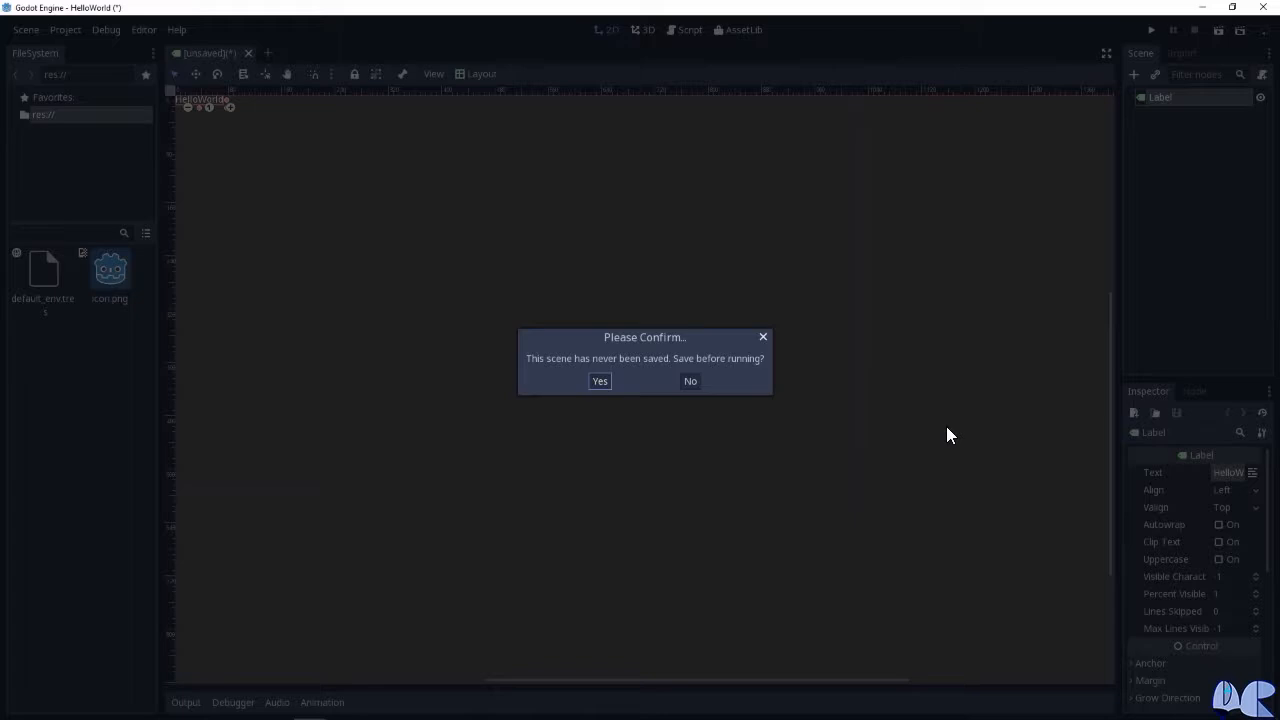
left_click(598, 384)
right_click(484, 300)
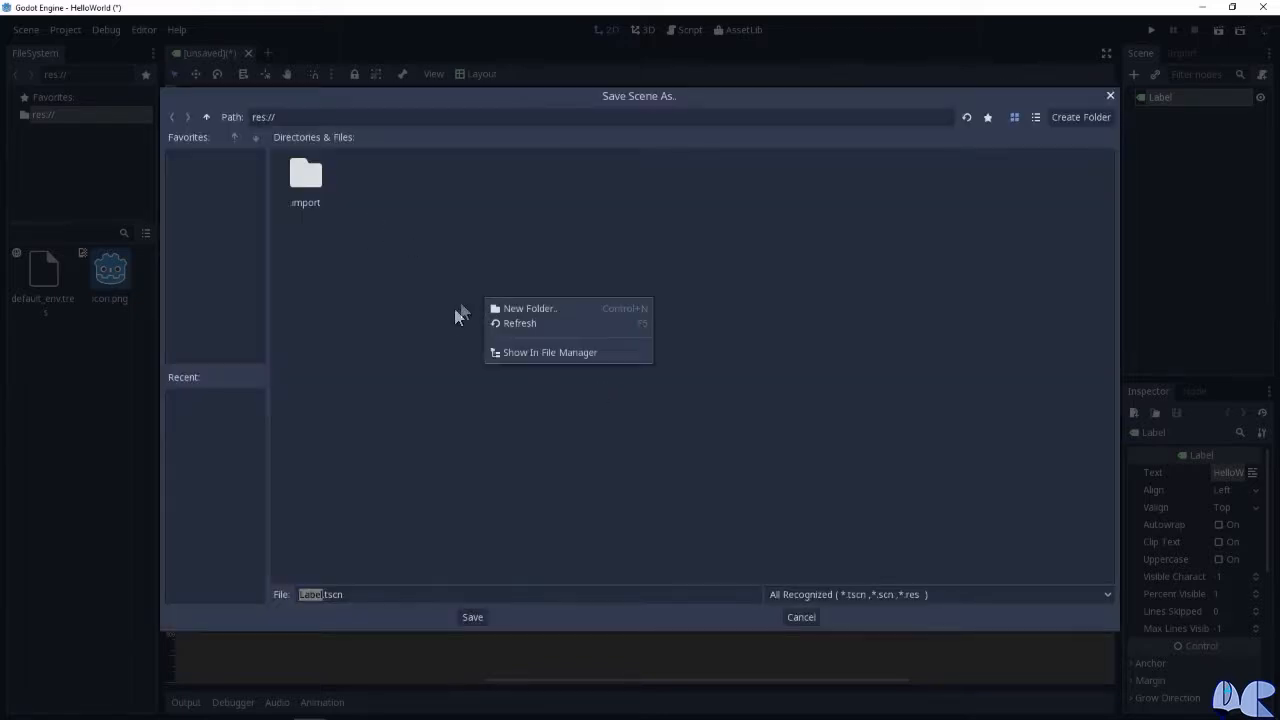
left_click(512, 306)
type("Scenes")
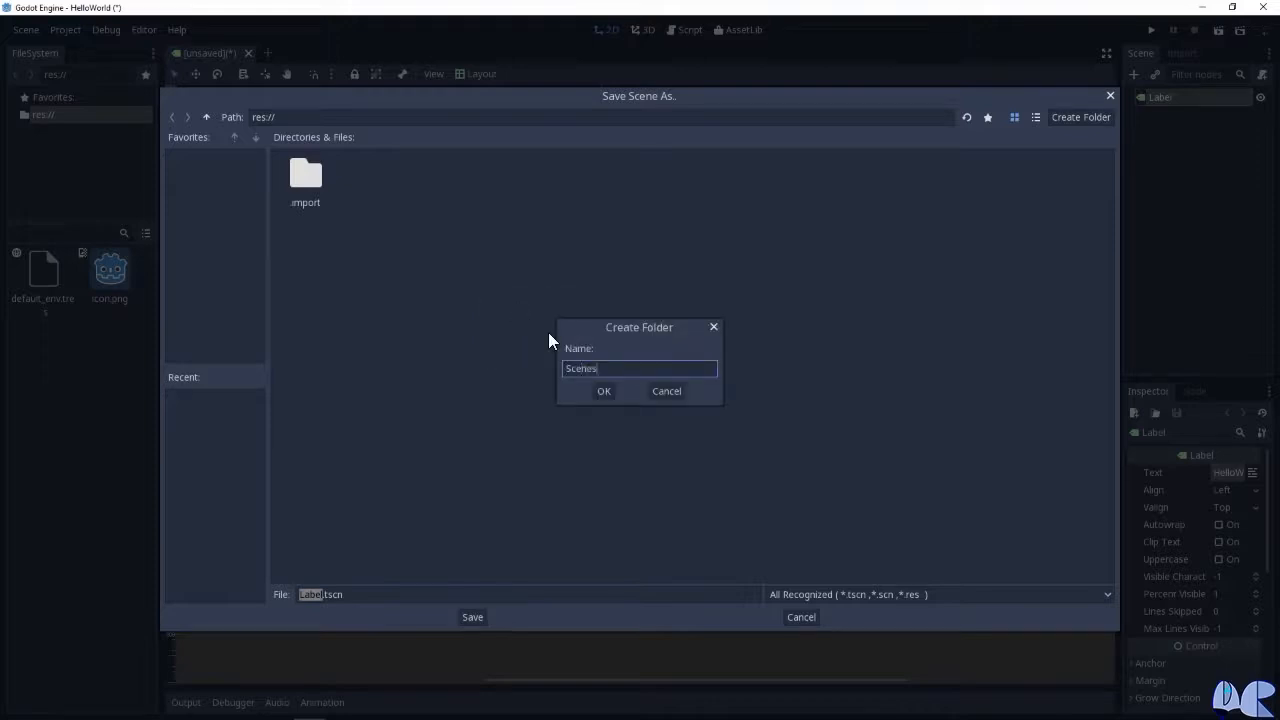
key("Return")
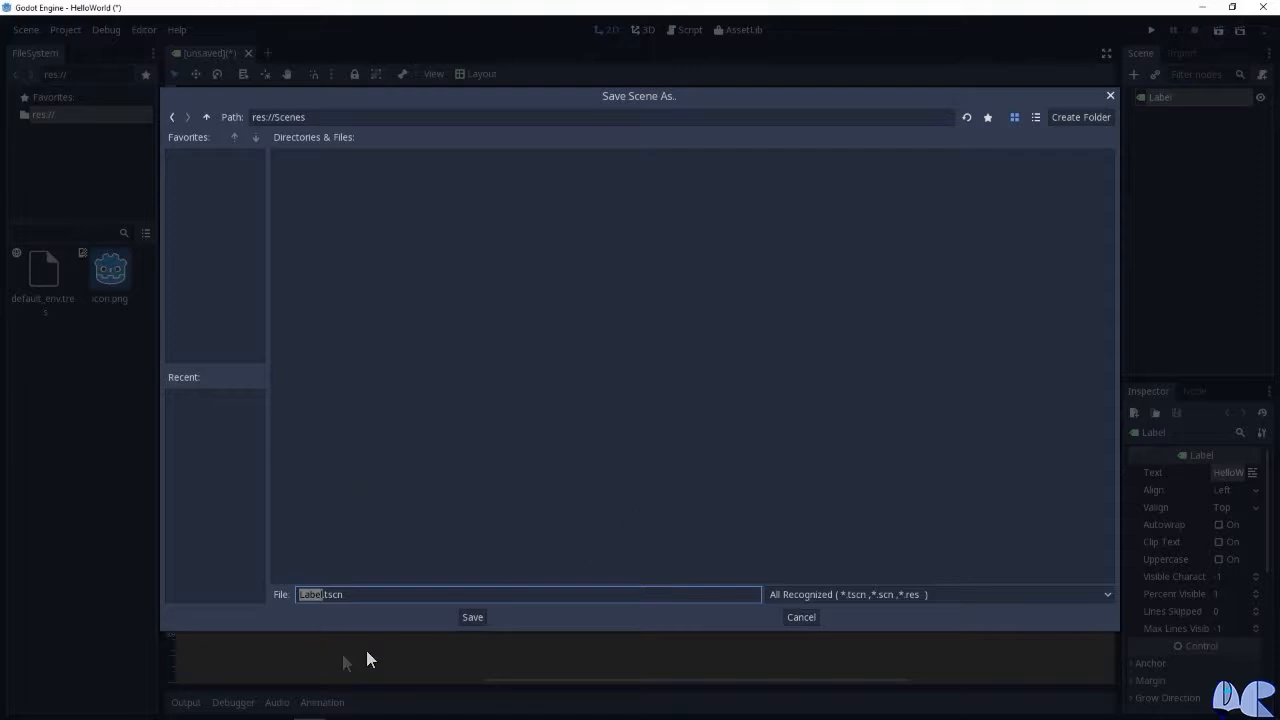
left_click(473, 617)
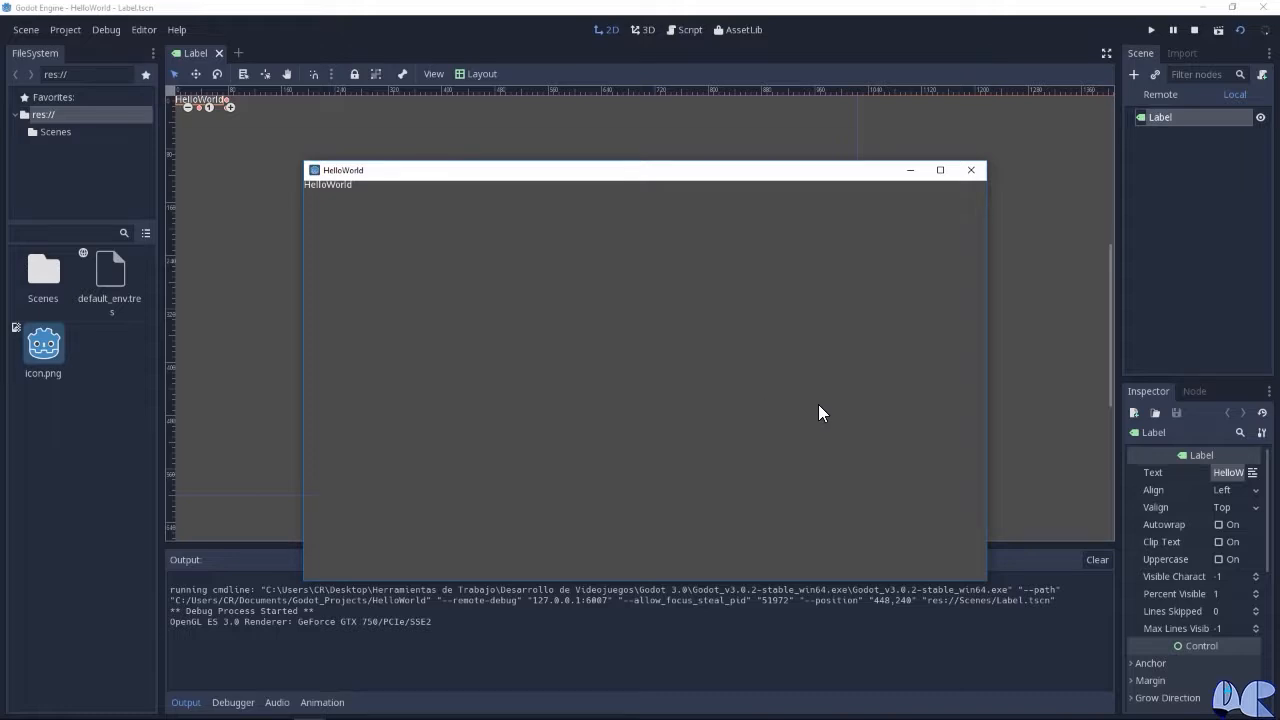
left_click(970, 170)
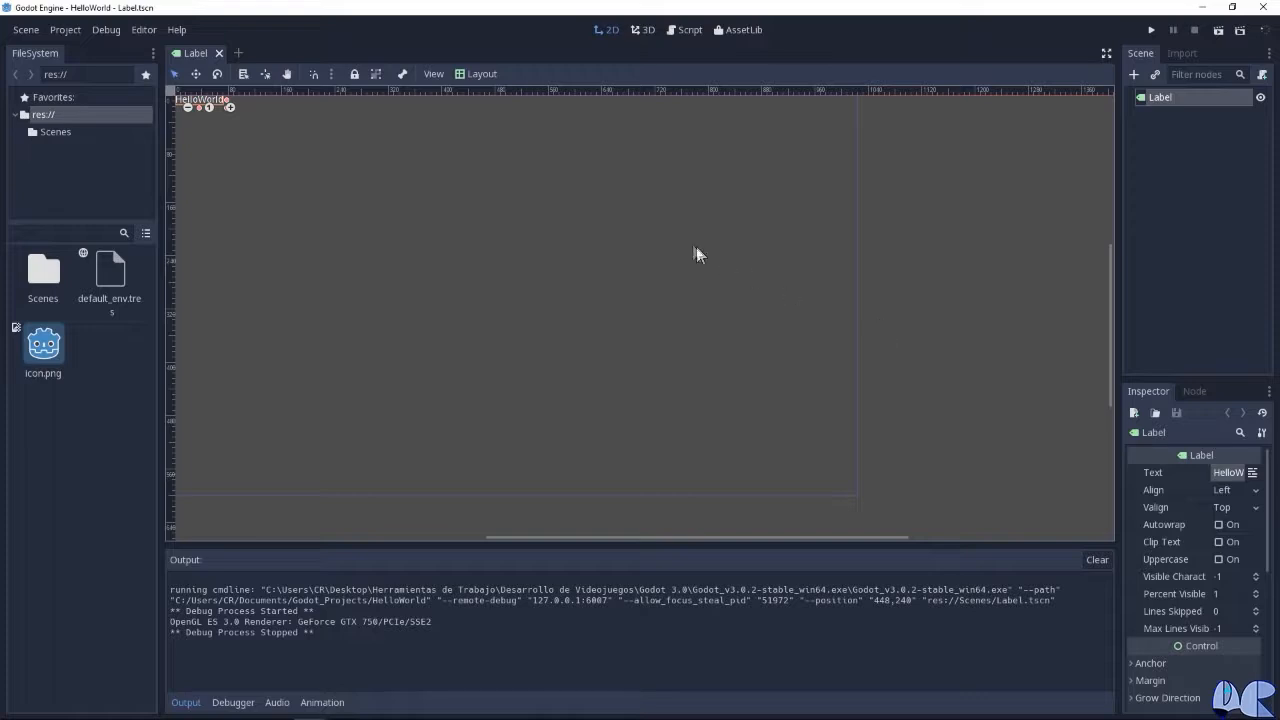
- Set res://Scenes/Label.tscn as the main scene in the project's run settings
left_click(68, 30)
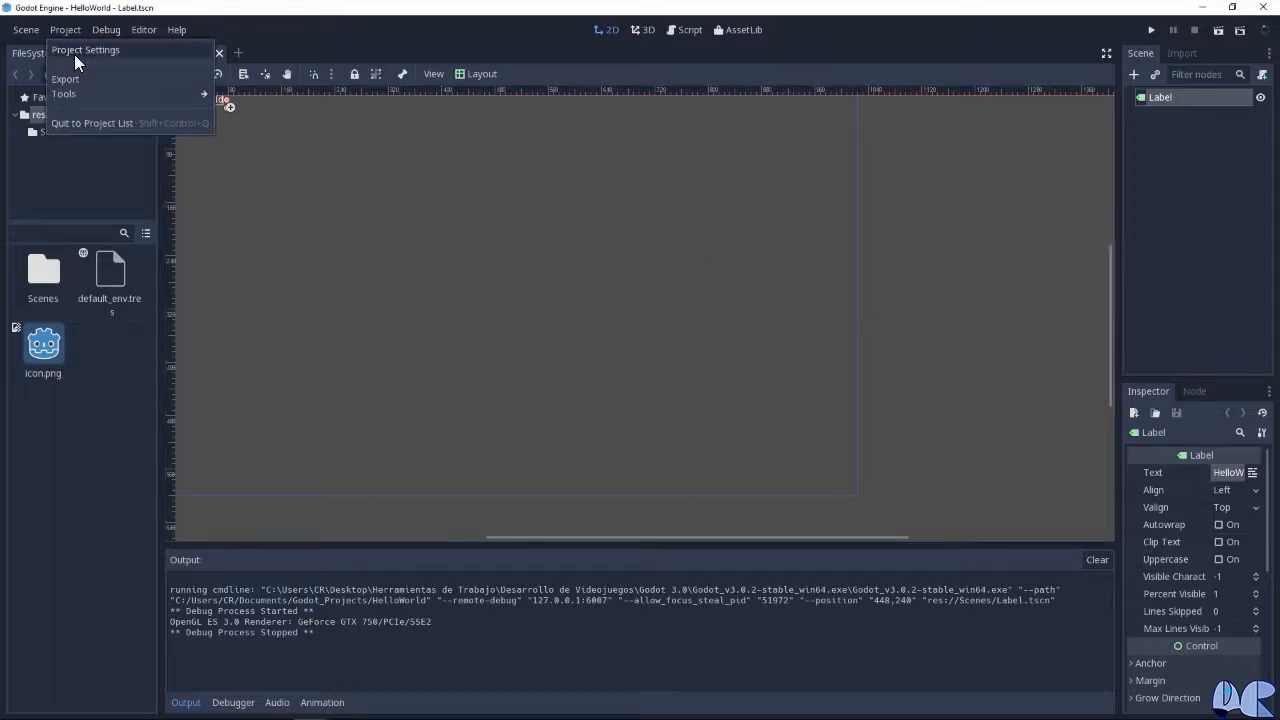
left_click(75, 56)
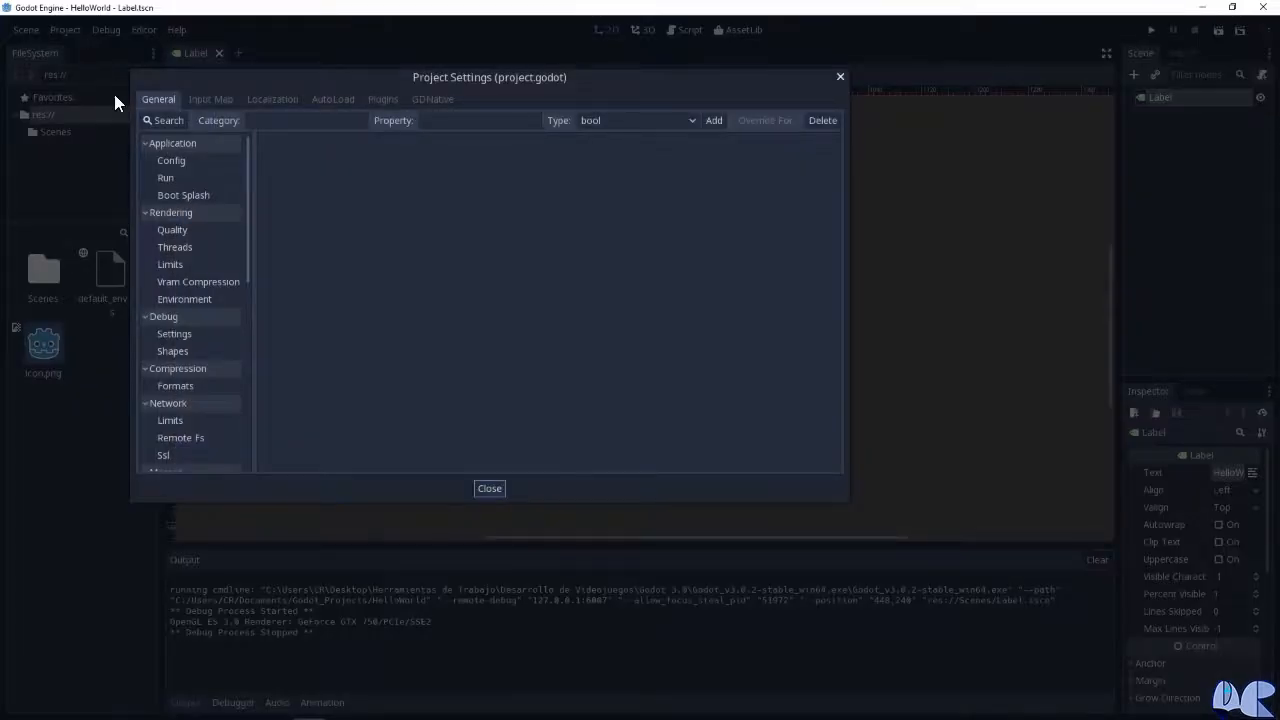
left_click(164, 180)
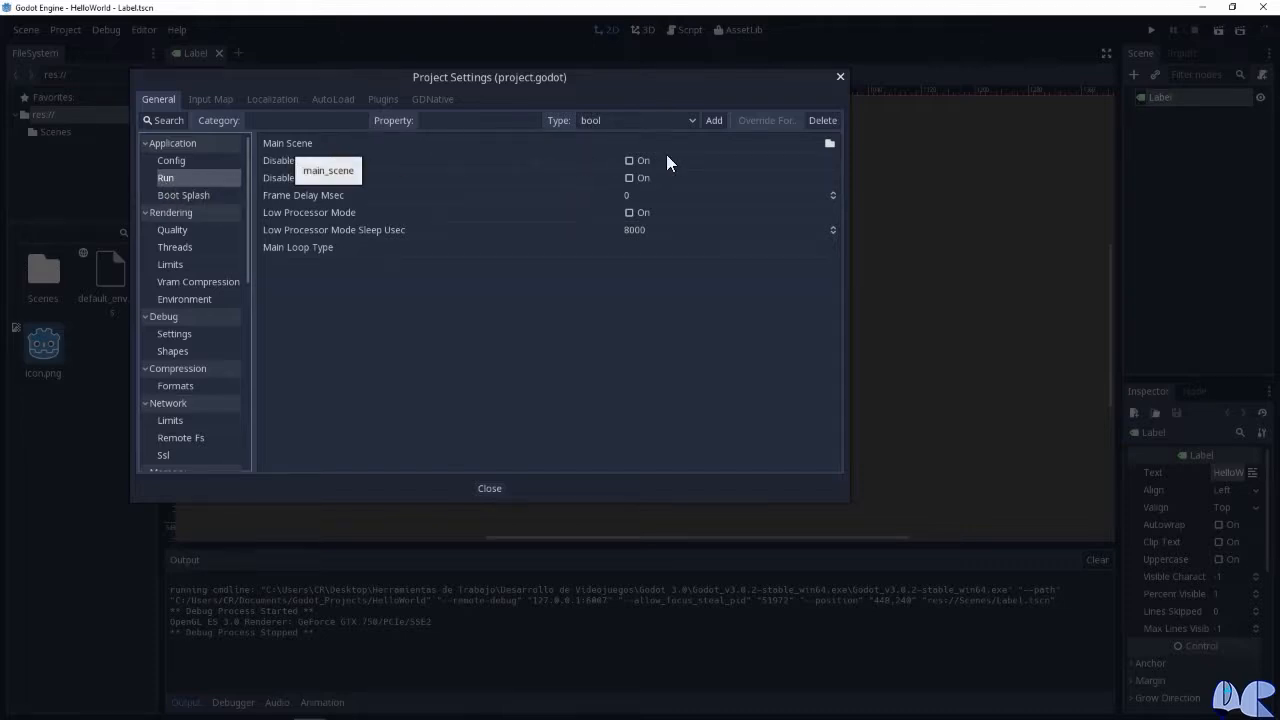
left_click(829, 144)
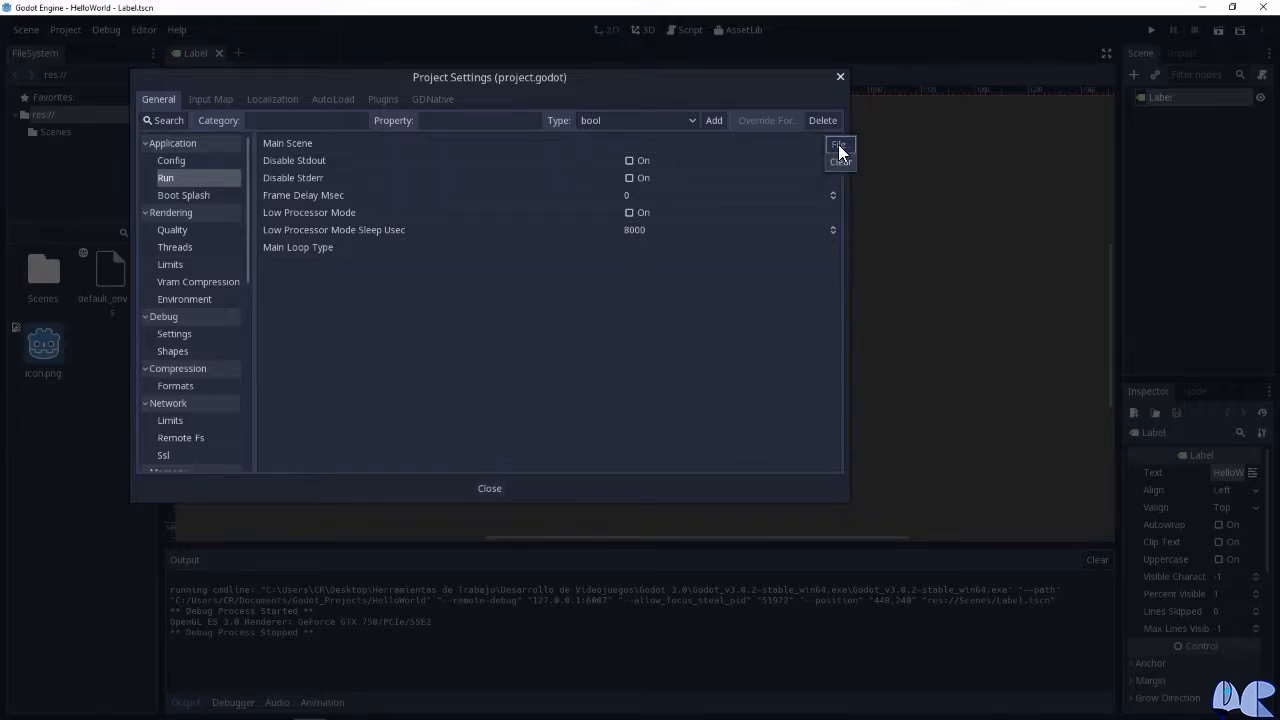
left_click(839, 146)
double_click(381, 192)
left_click(306, 178)
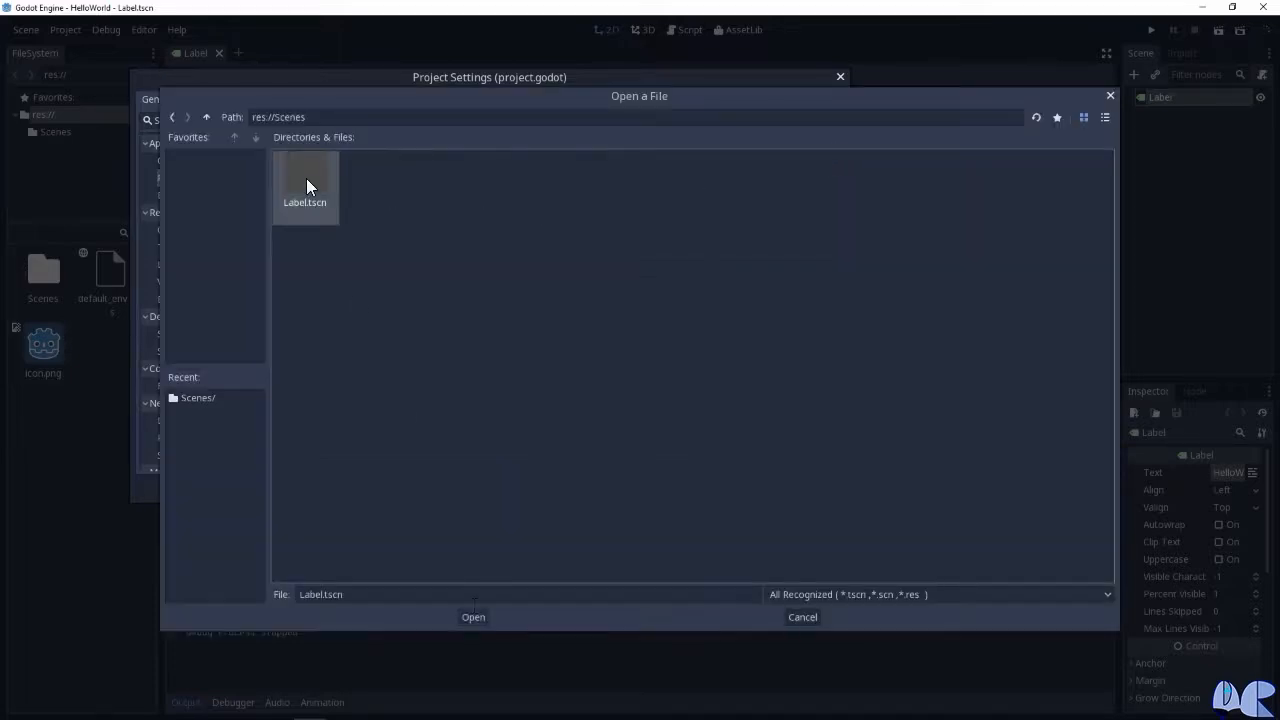
left_click(465, 619)
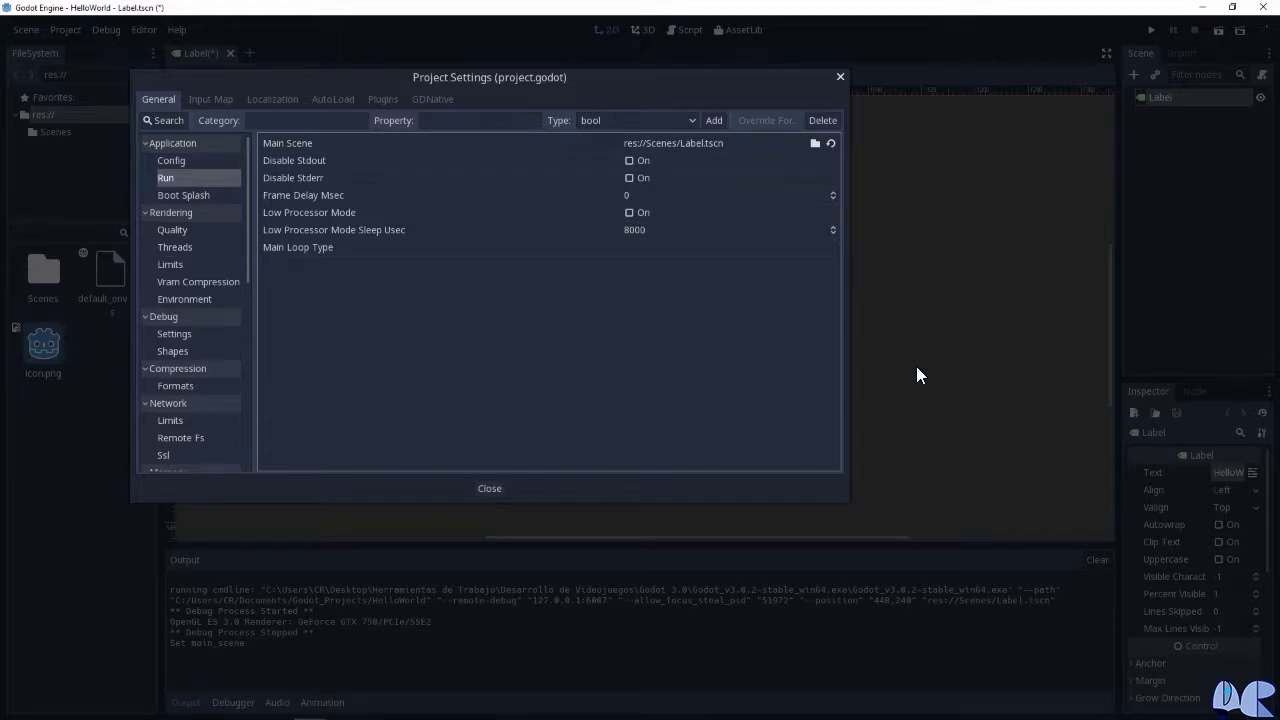
left_click(839, 78)
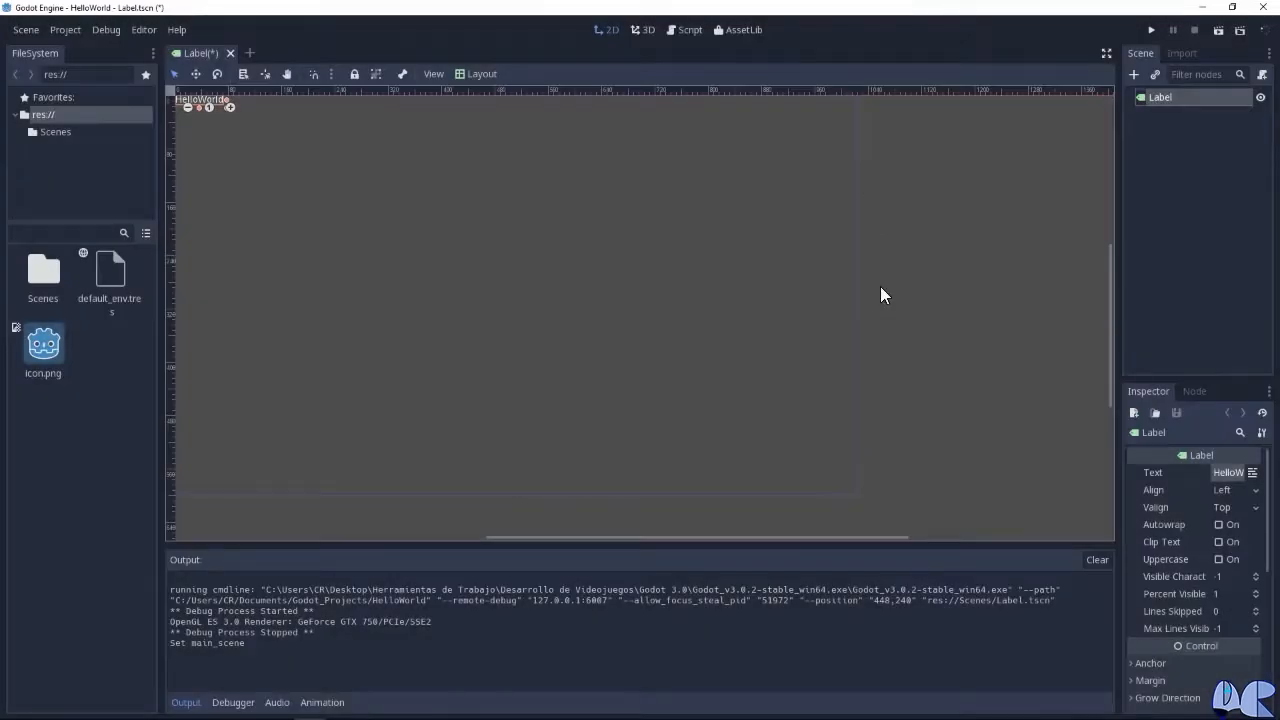
- Run the whole project to test its main scene, and close the game window
key("F5")
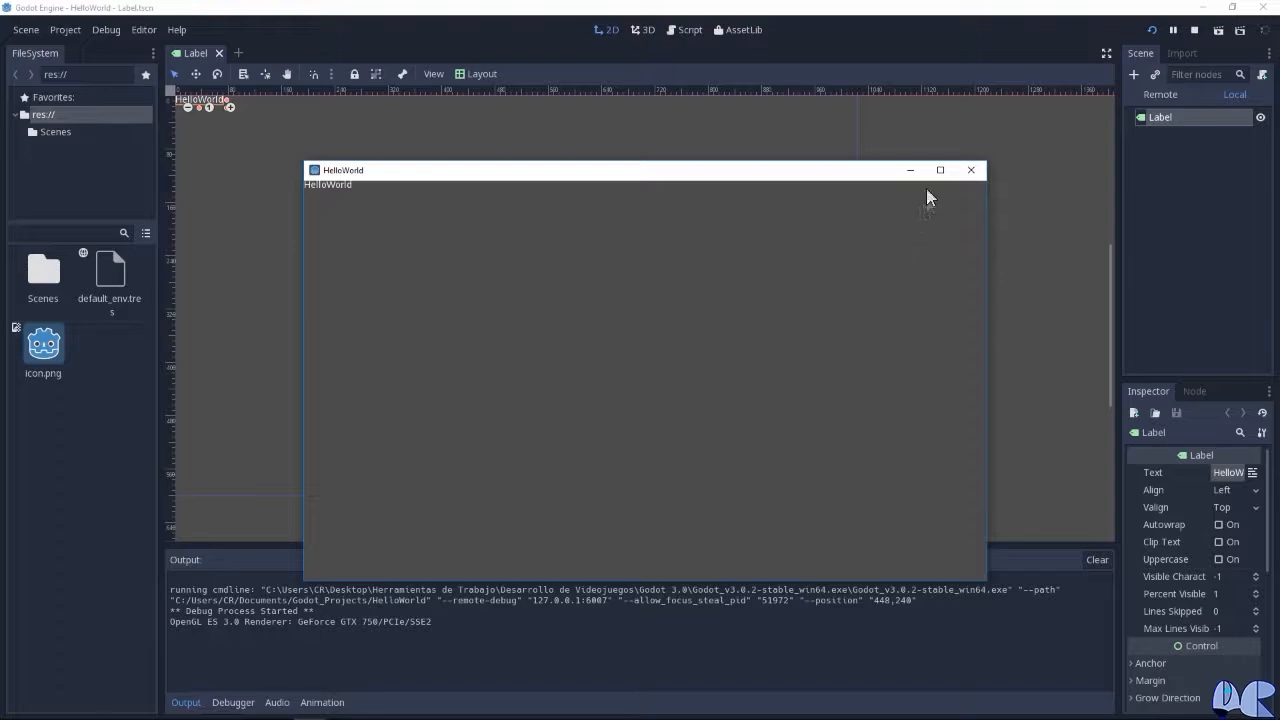
left_click(969, 171)
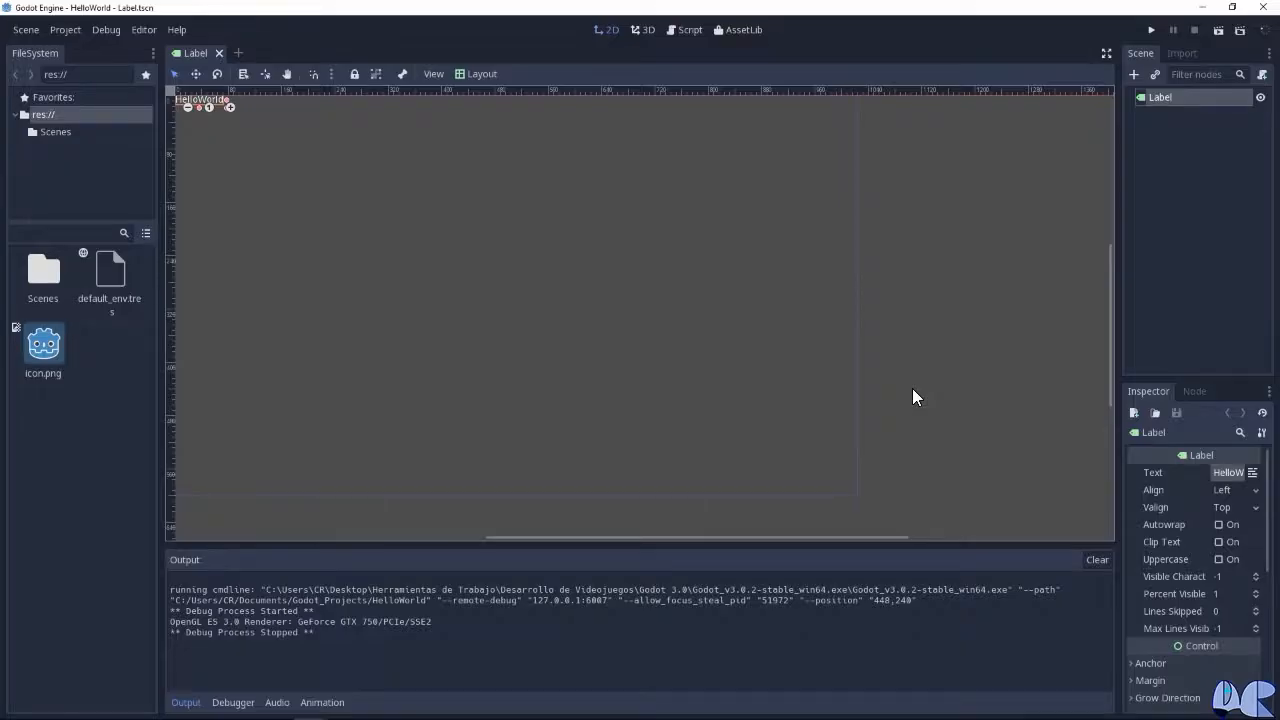